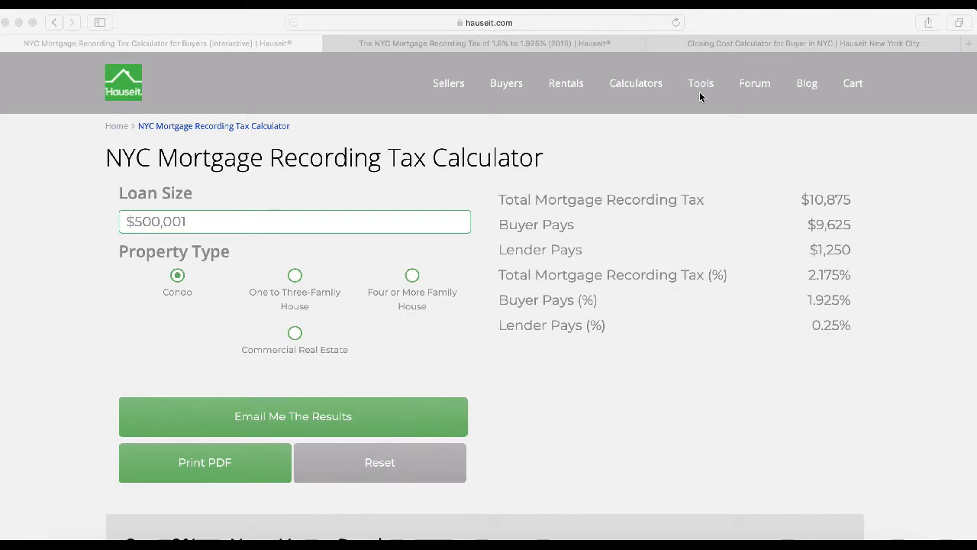
click(652, 115)
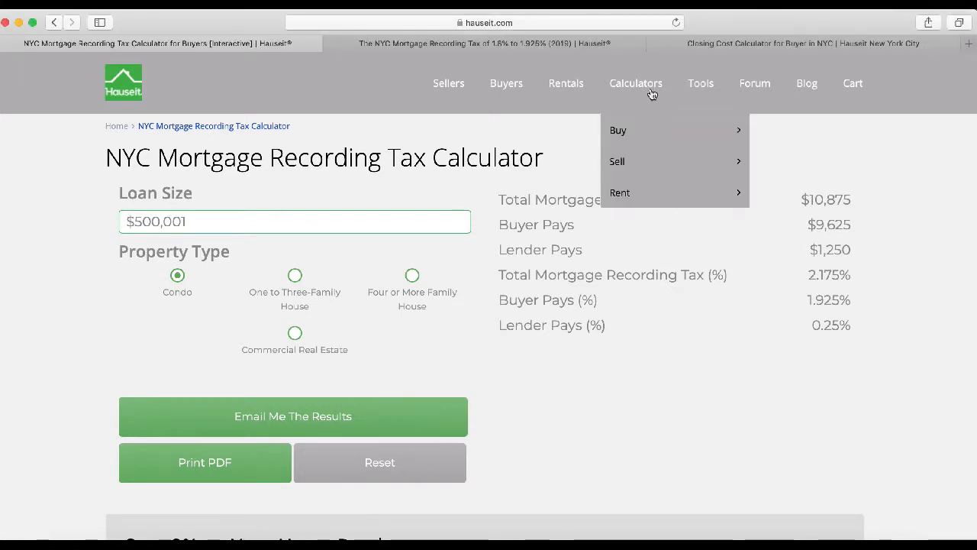
mouse_move(654, 129)
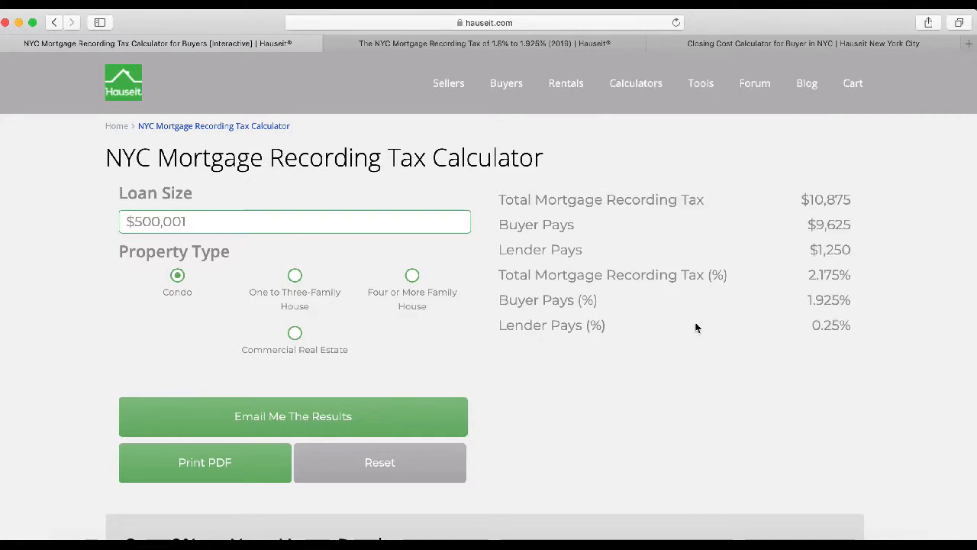
click(696, 323)
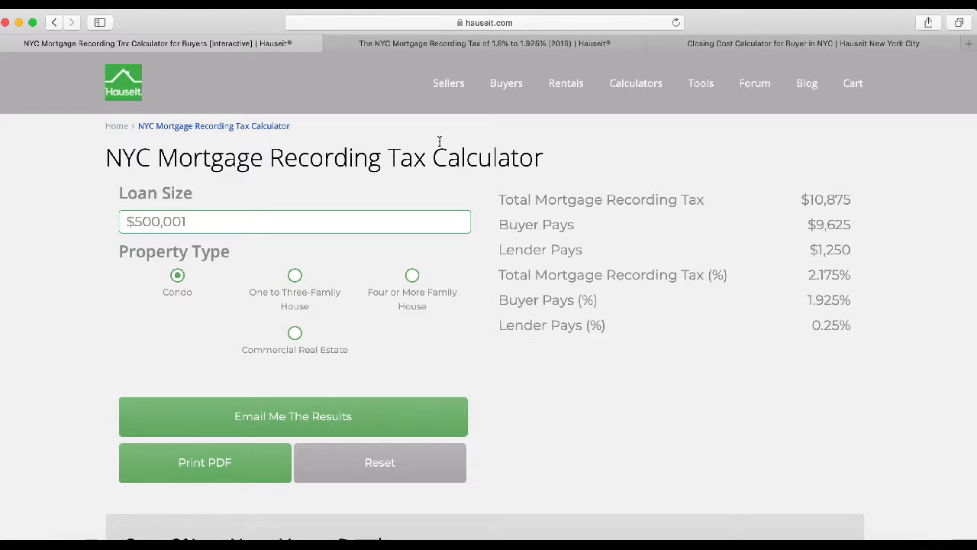
Step: Open the Mortgage Recording Tax in NYC article and read its introduction and table of tax rates
click(484, 44)
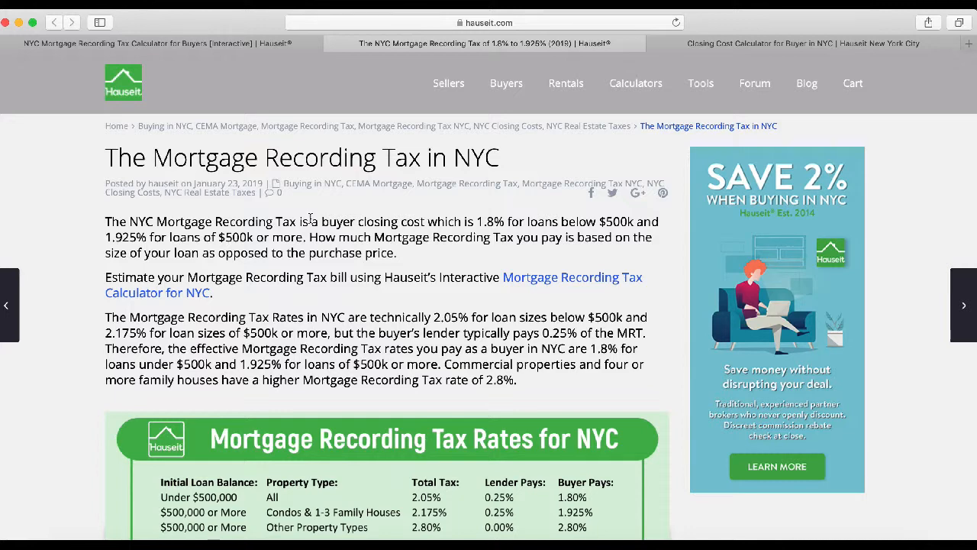
scroll(311, 221, down, 5)
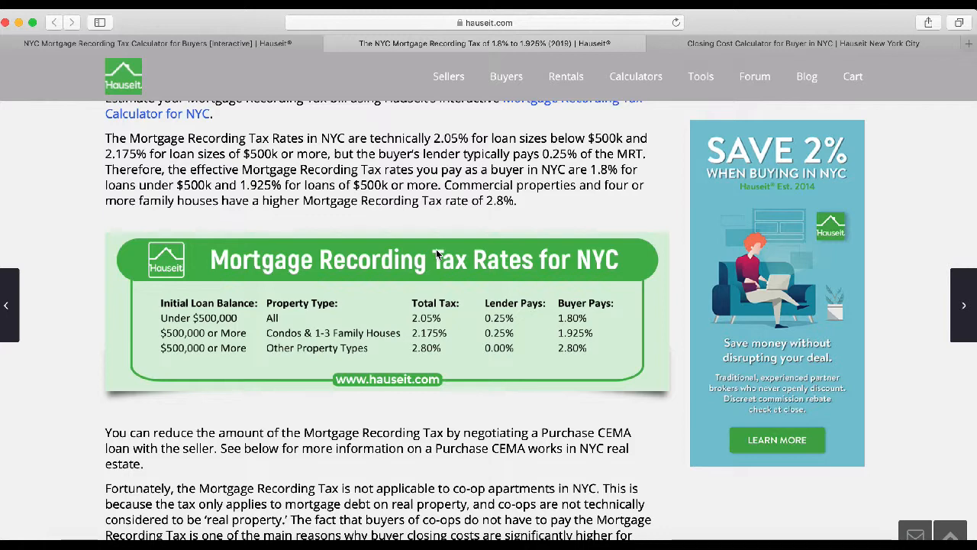
Step: In the Closing Cost Calculator for Buyer in NYC, set the sales price to $1,025,000 and the amount financed to 80%
click(750, 44)
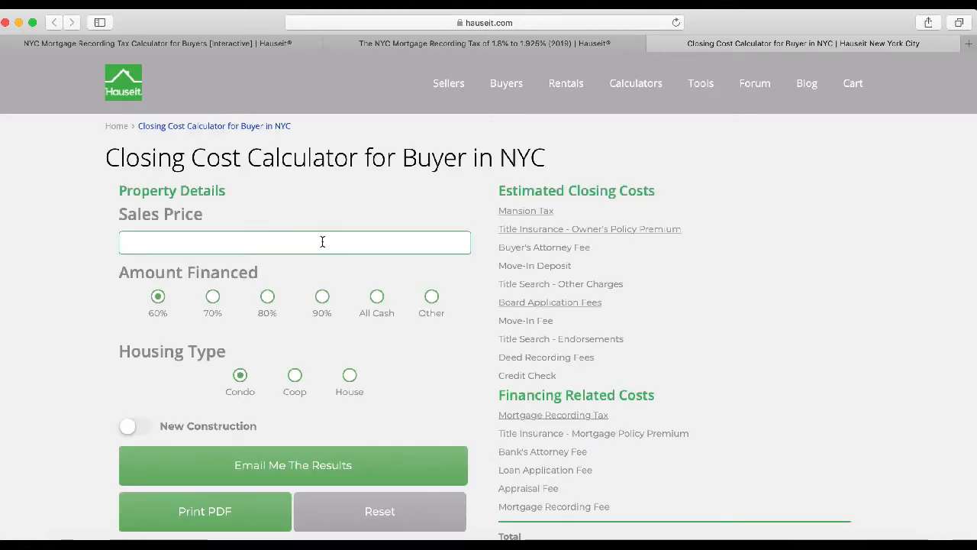
click(322, 241)
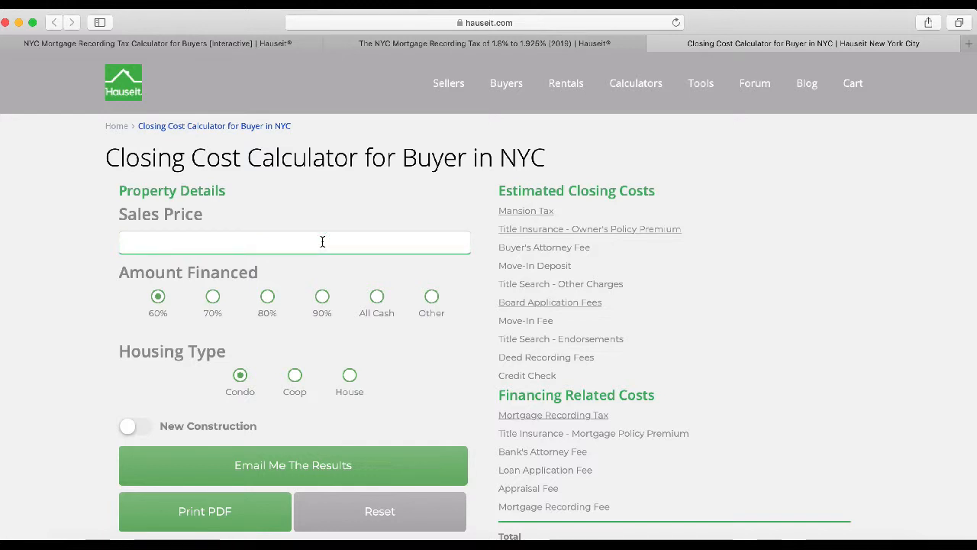
text(1)
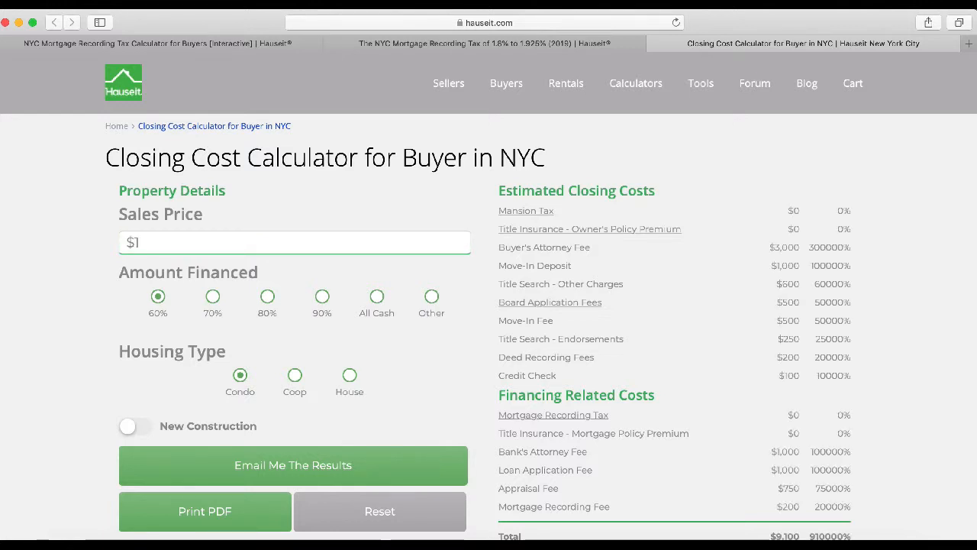
text(,02)
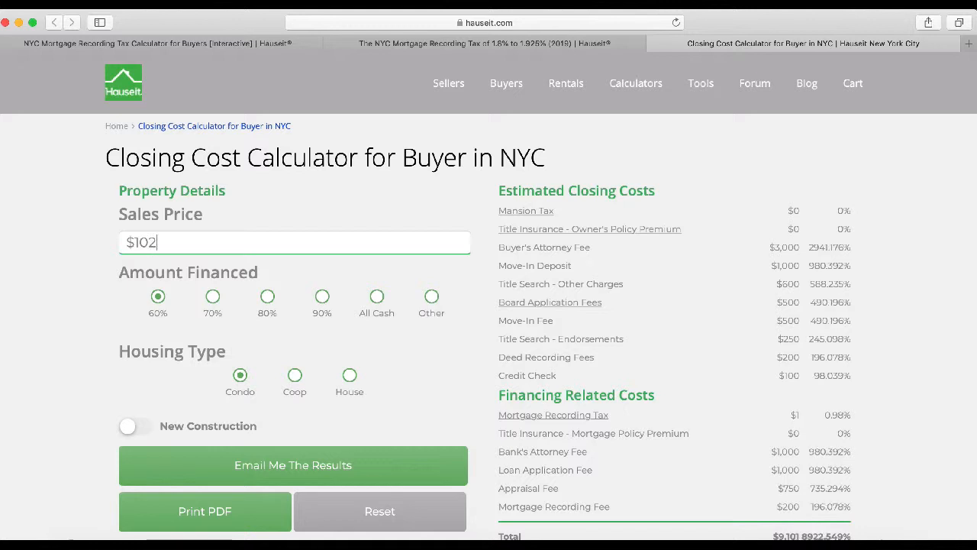
text(5,000)
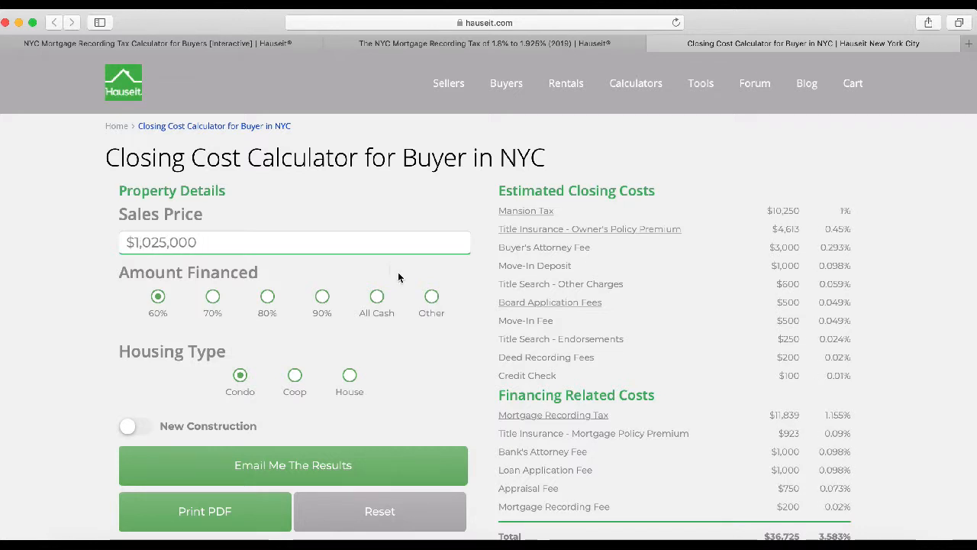
click(267, 296)
scroll(303, 277, down, 1)
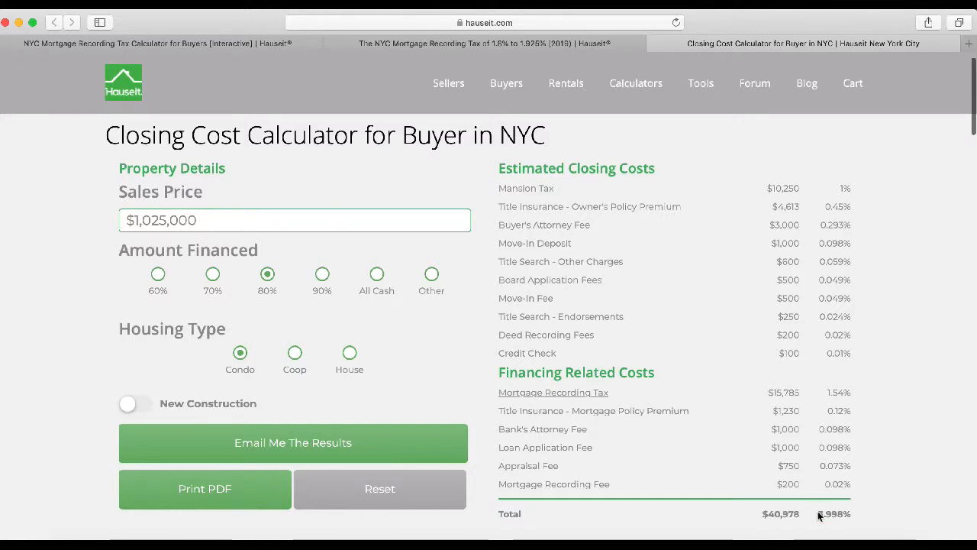
Step: Compare the financing related costs of Coop and Condo by alternating the housing type, ending on Coop
click(297, 359)
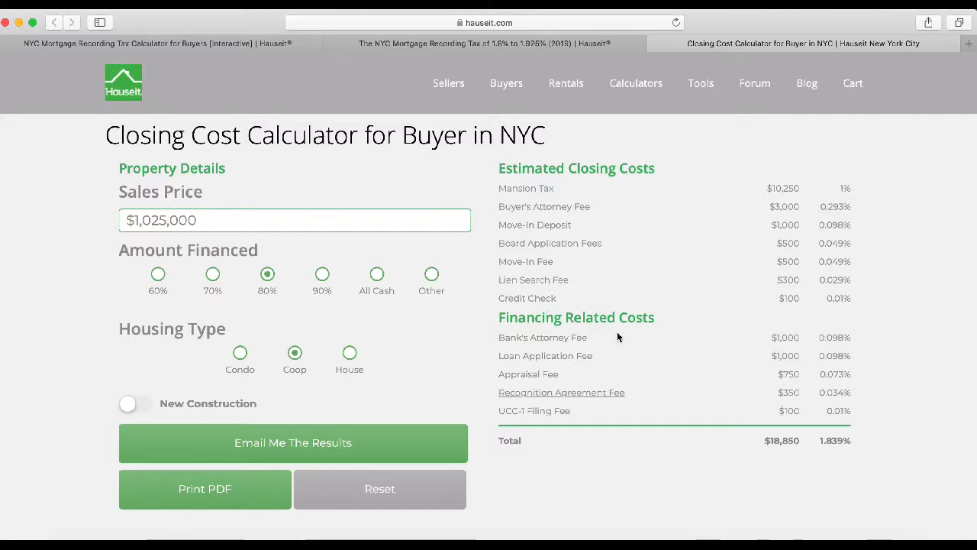
triple_click(665, 325)
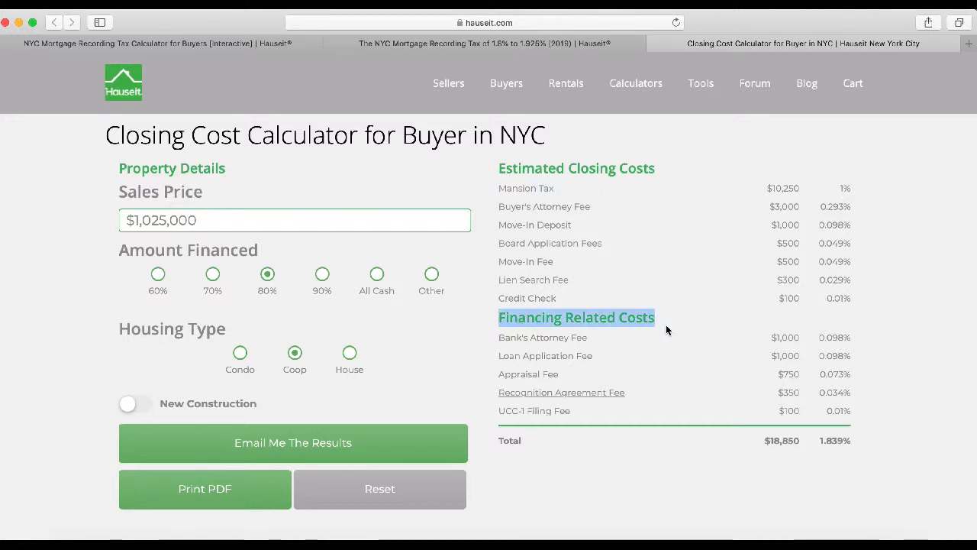
click(240, 352)
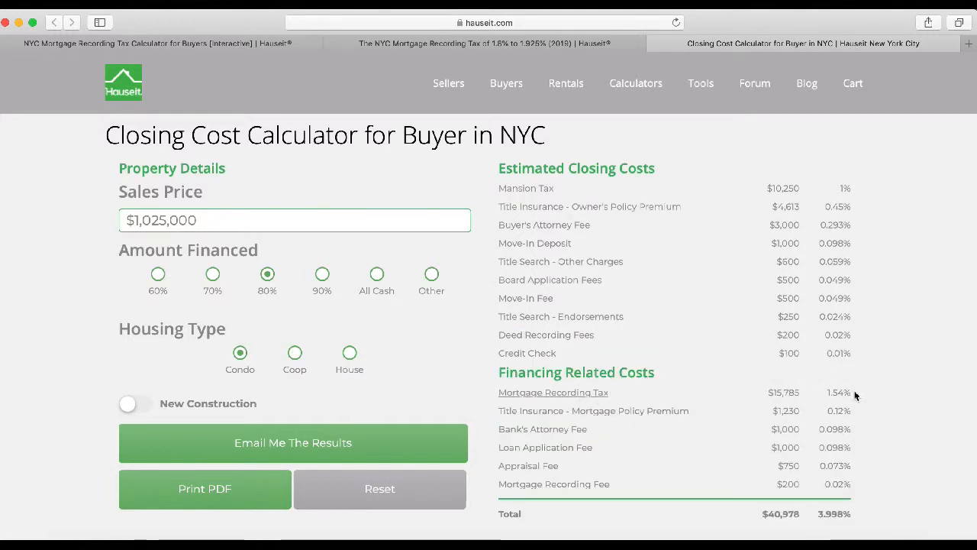
drag(852, 392, 768, 392)
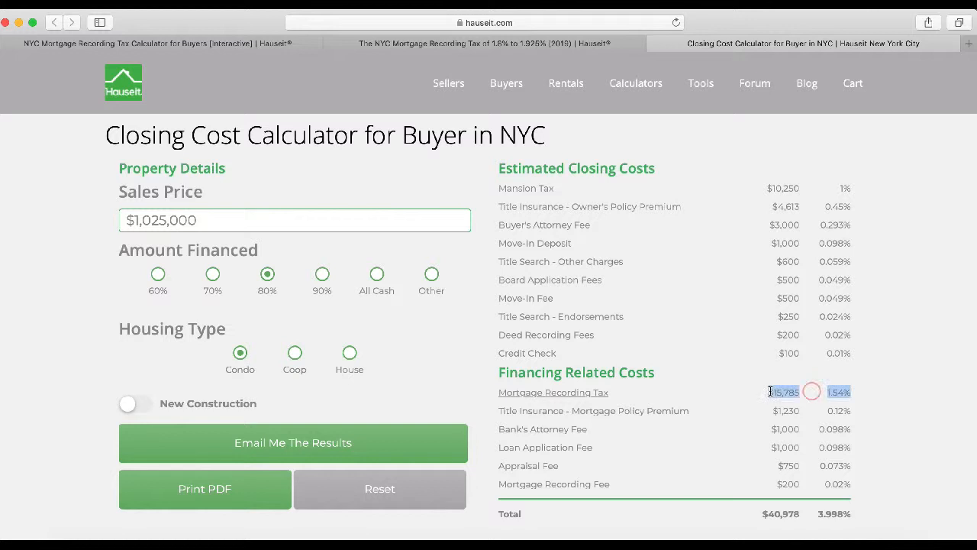
click(296, 357)
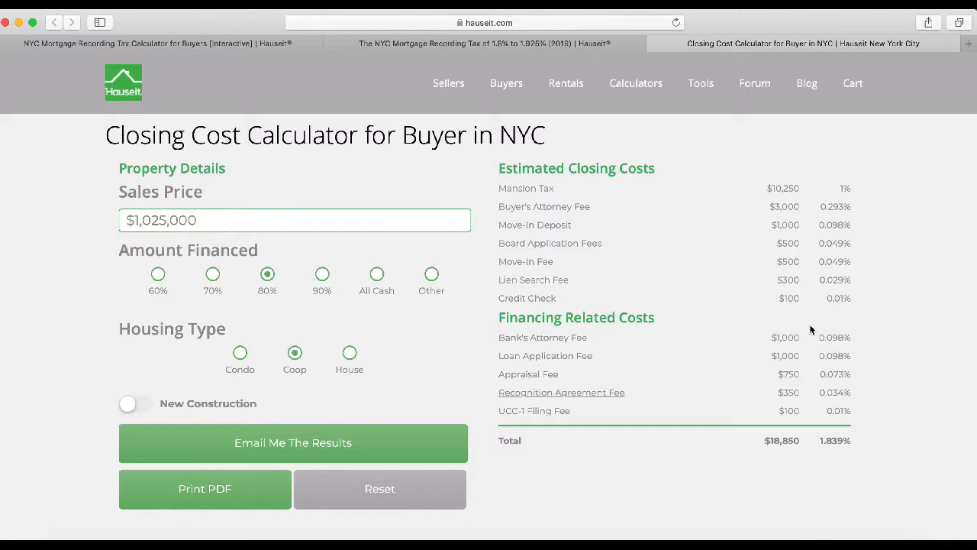
Step: Set the loan size to $800,000 in the NYC Mortgage Recording Tax Calculator
click(181, 44)
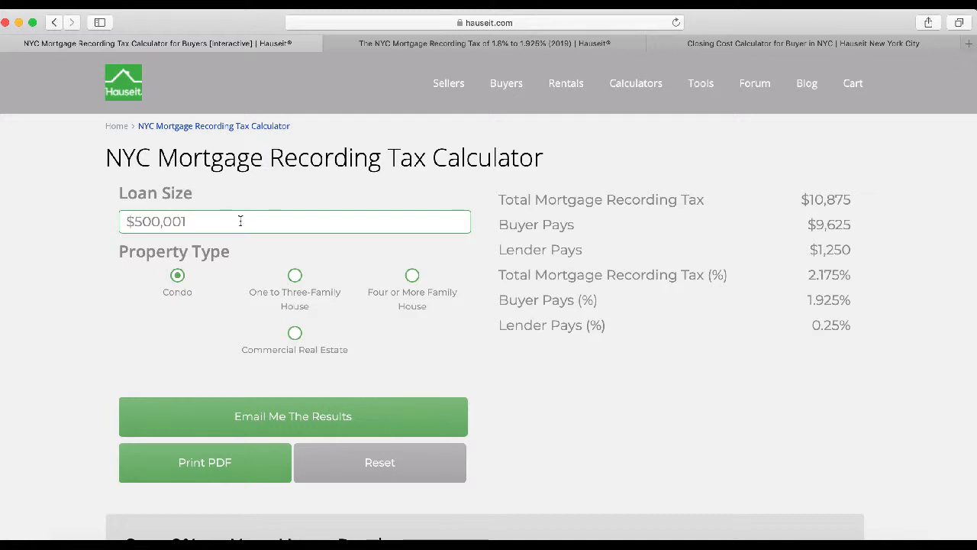
drag(214, 221, 119, 222)
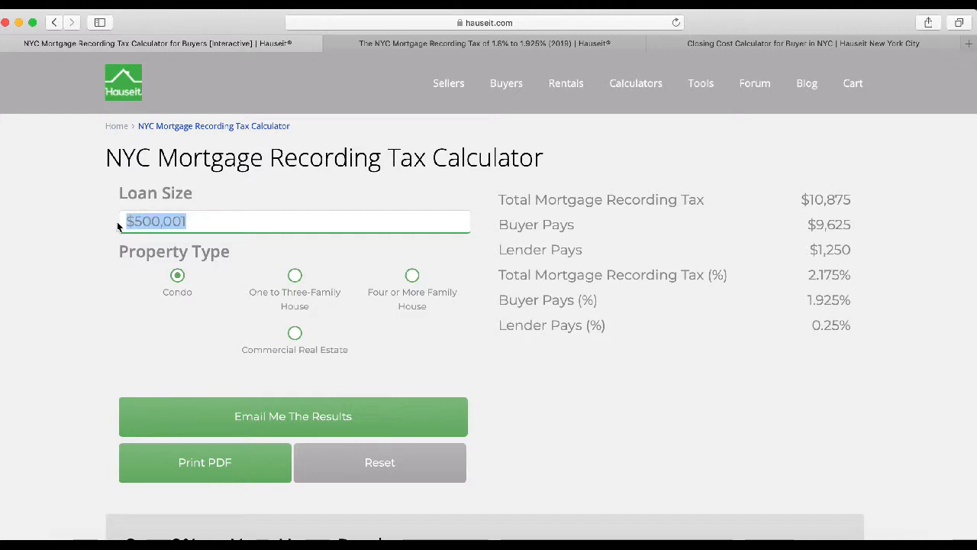
text(800,000)
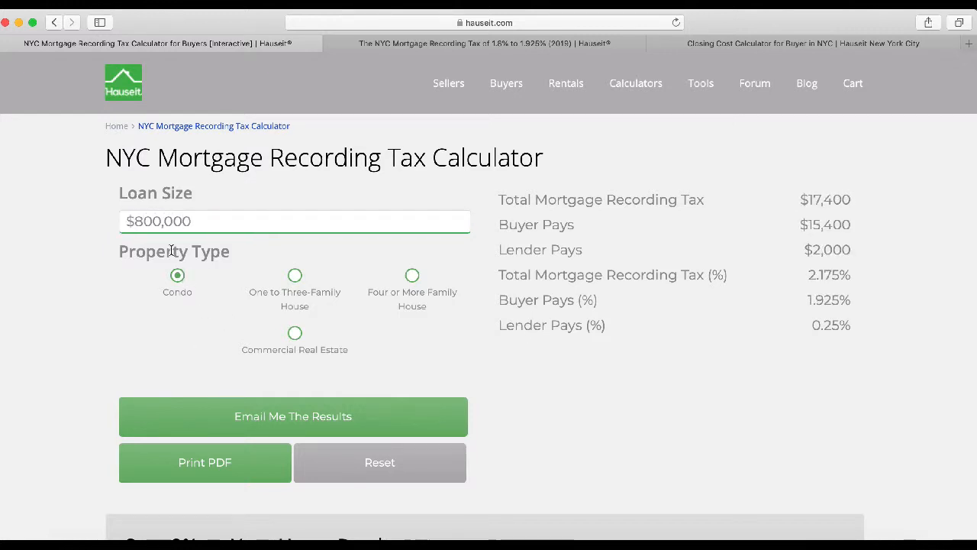
Step: Highlight the total mortgage recording tax percentage and check it against the rates table in the article
click(809, 276)
click(550, 40)
scroll(237, 289, down, 1)
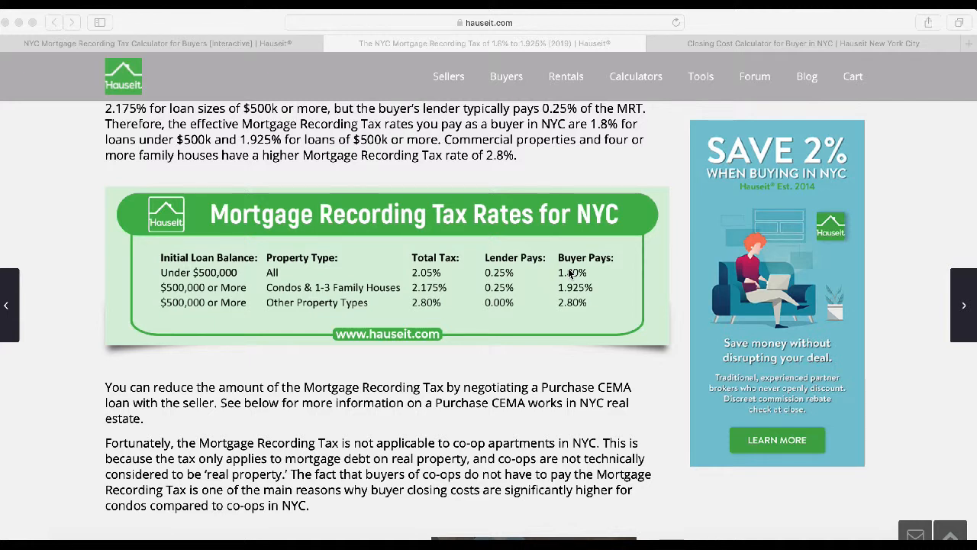
Step: In the closing cost calculator, switch the housing type to Condo and compare financing of 90%, 80%, 70% and 60%, ending on 60%
click(753, 38)
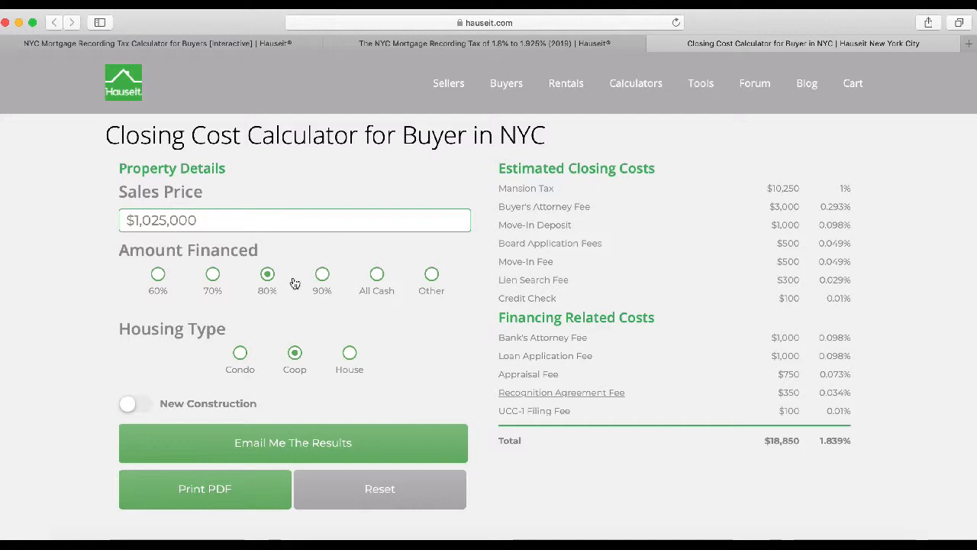
click(324, 277)
click(239, 354)
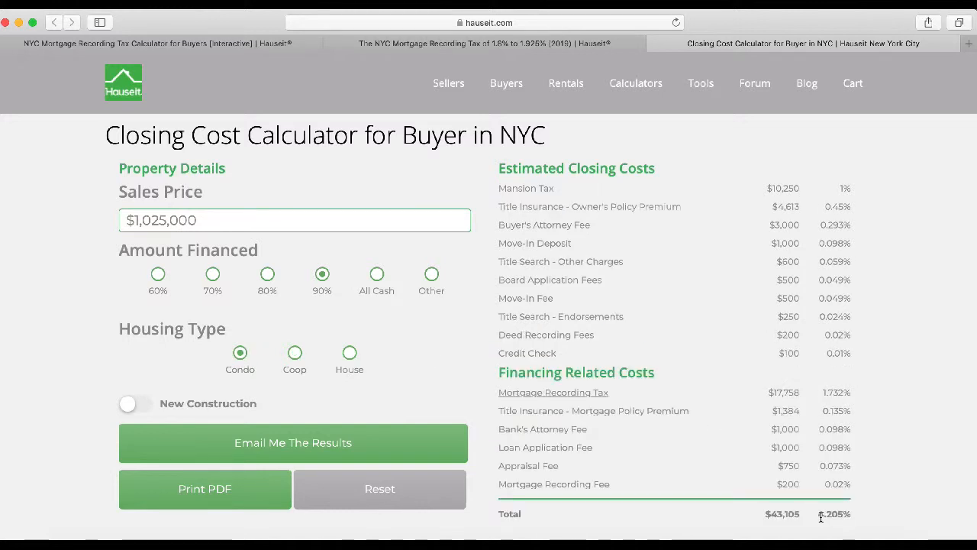
click(266, 277)
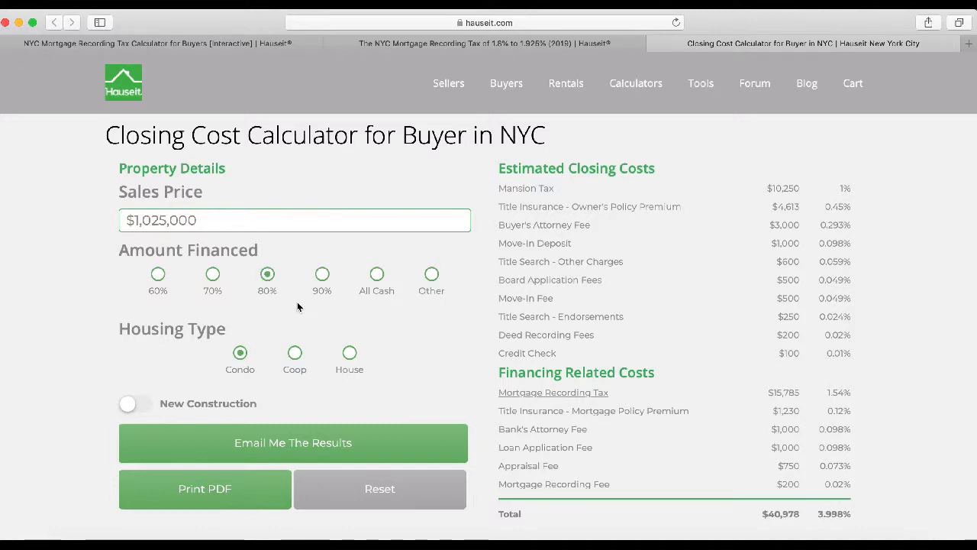
click(213, 275)
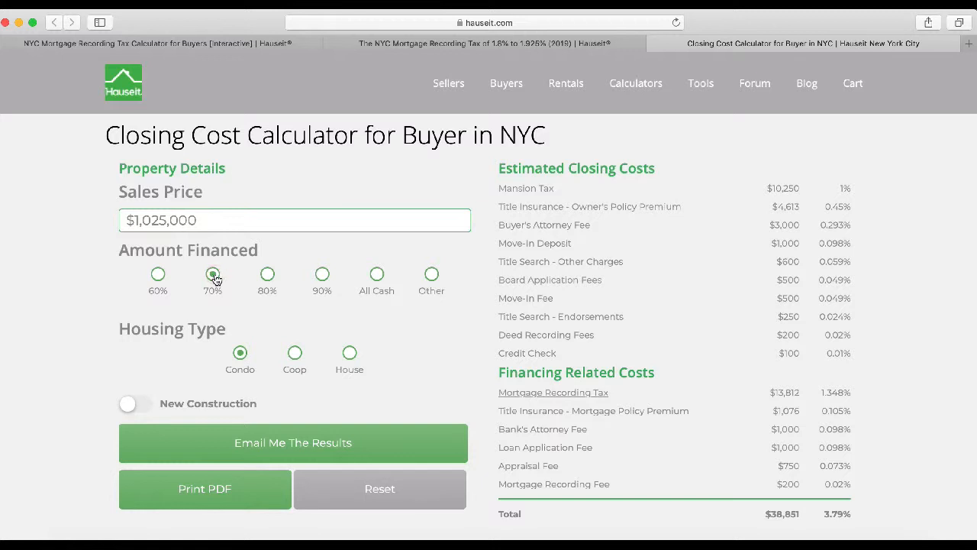
click(158, 274)
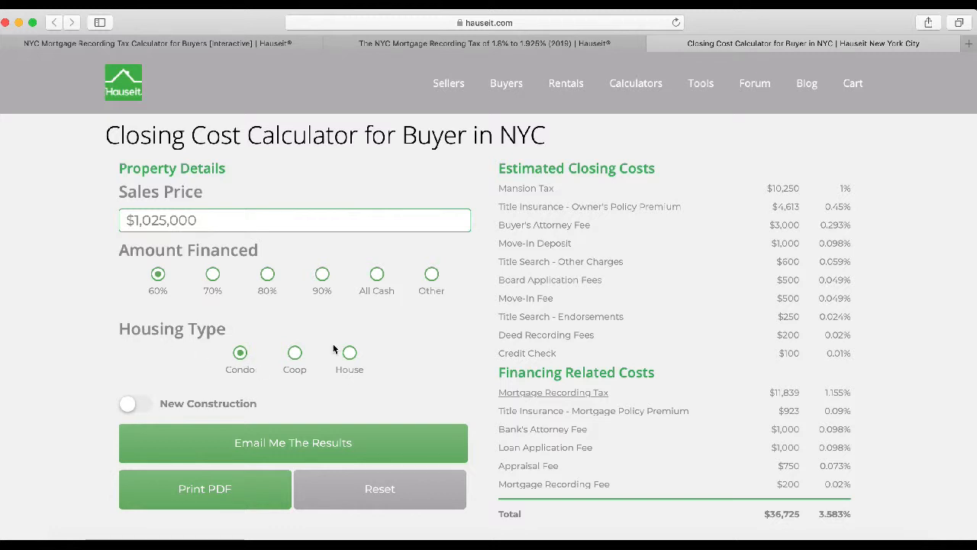
Step: Review the article's rates table again and set the mortgage recording tax calculator's loan size to $1,000,000
click(450, 44)
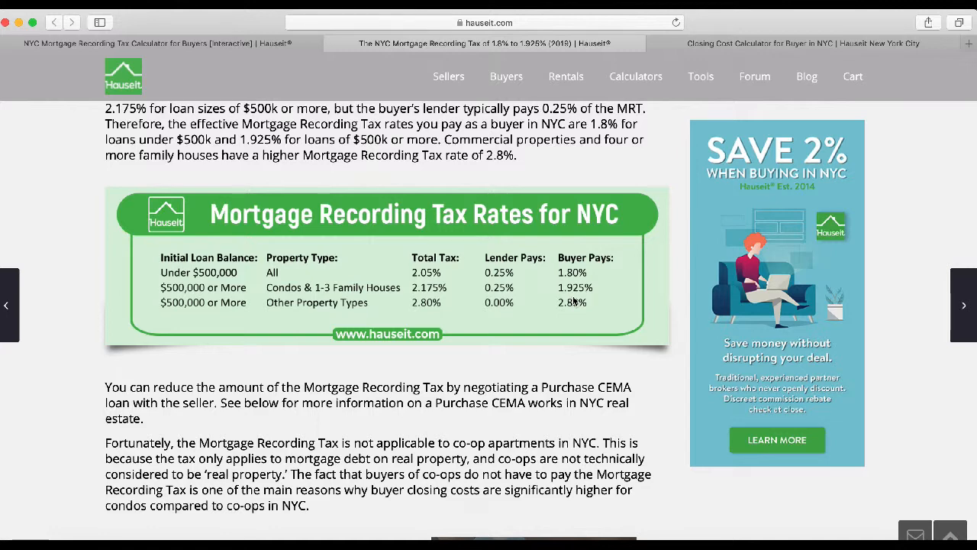
click(228, 43)
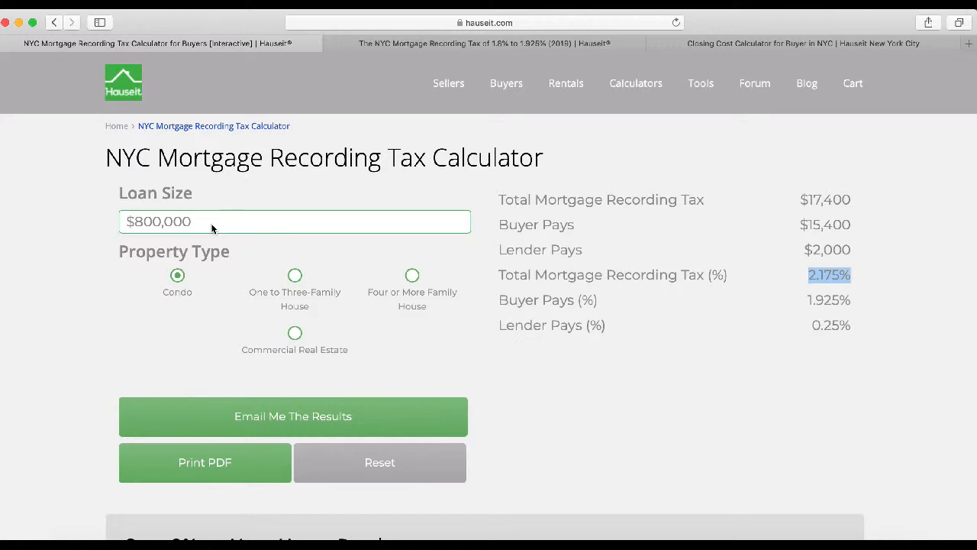
click(211, 225)
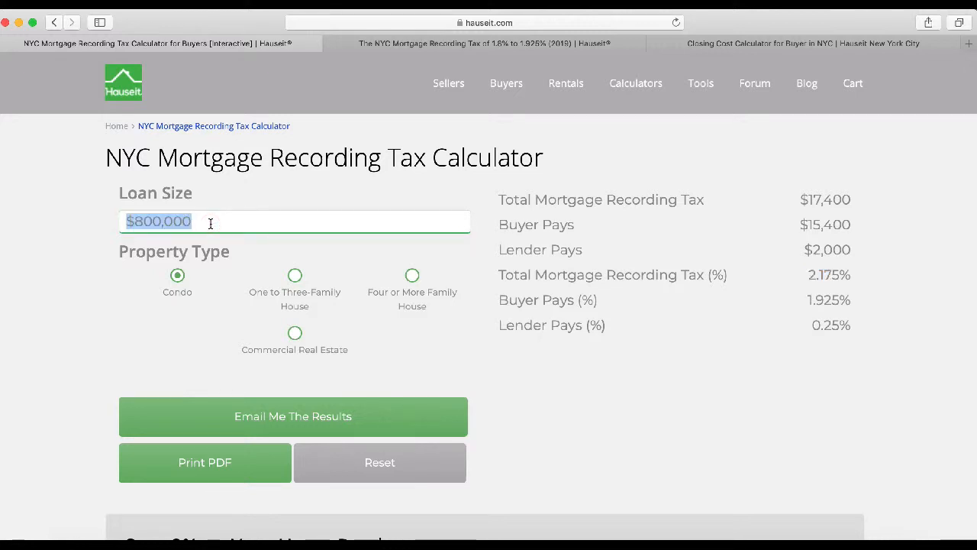
text(1)
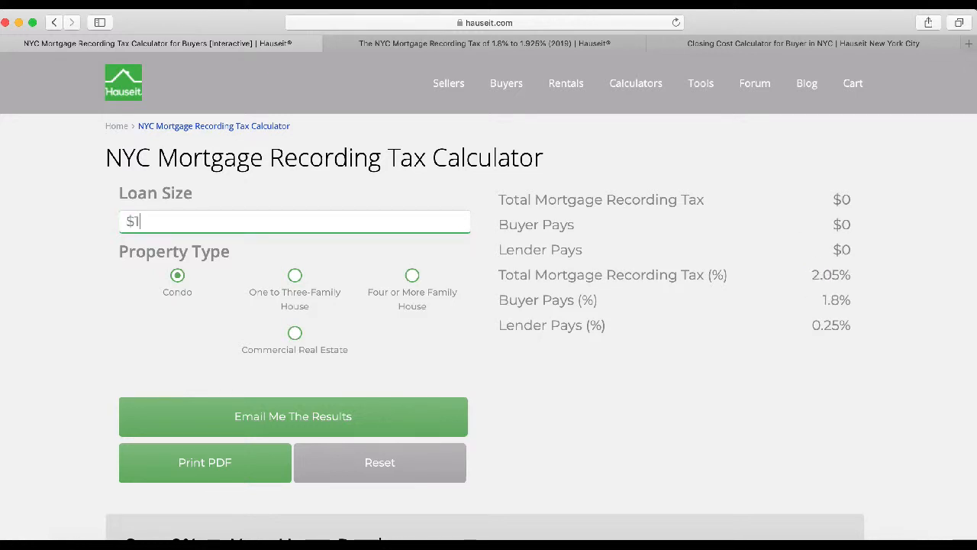
text(0000000)
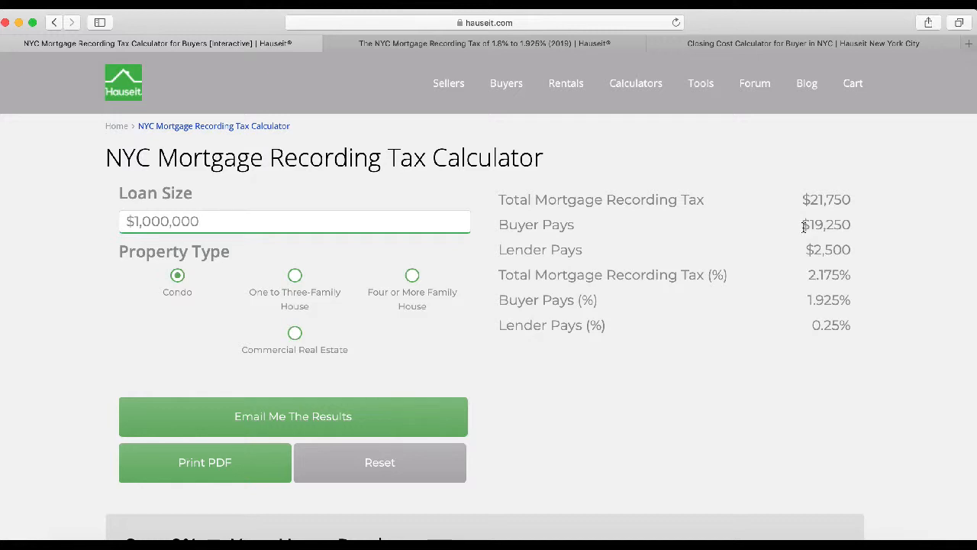
Step: Calculate the tax for One to Three-Family House and Four or More Family House, checking each against the article's rates table
click(295, 276)
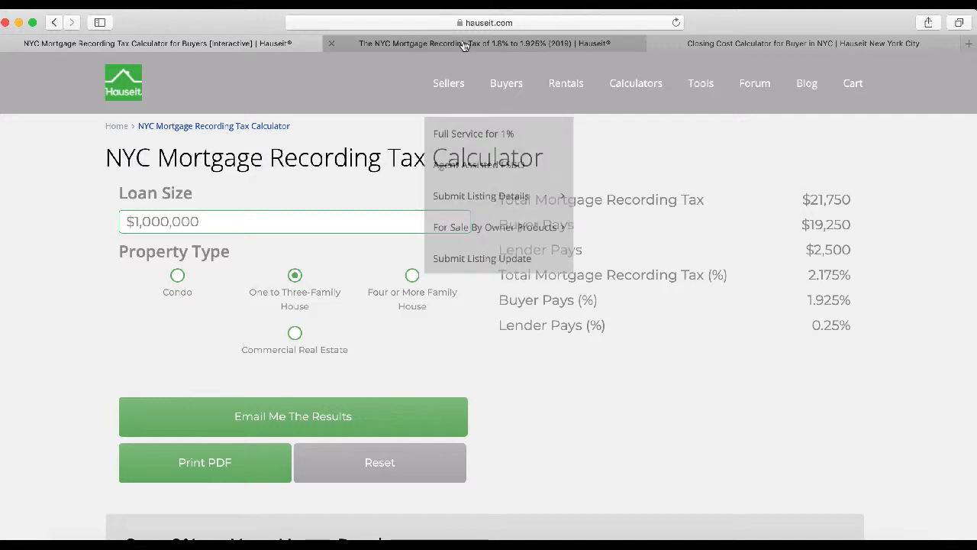
click(465, 46)
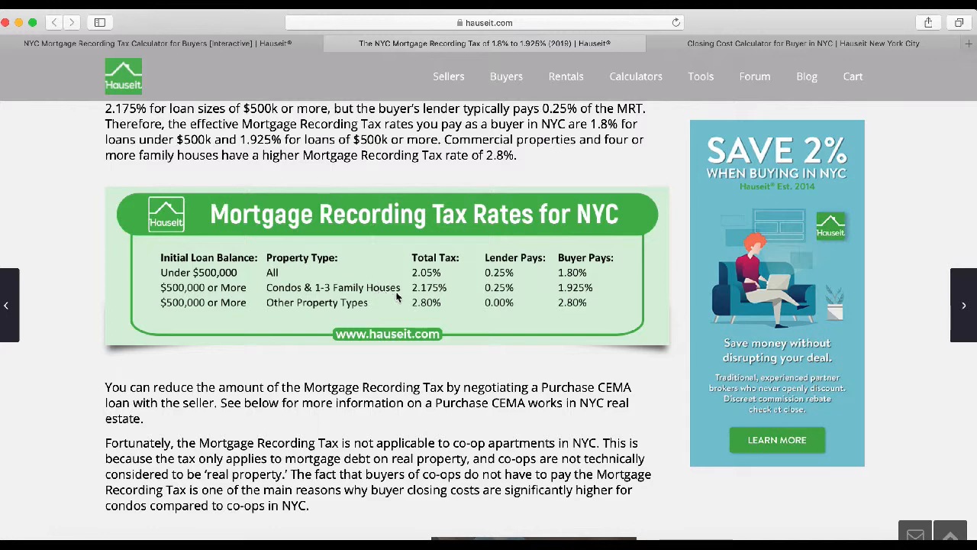
click(236, 43)
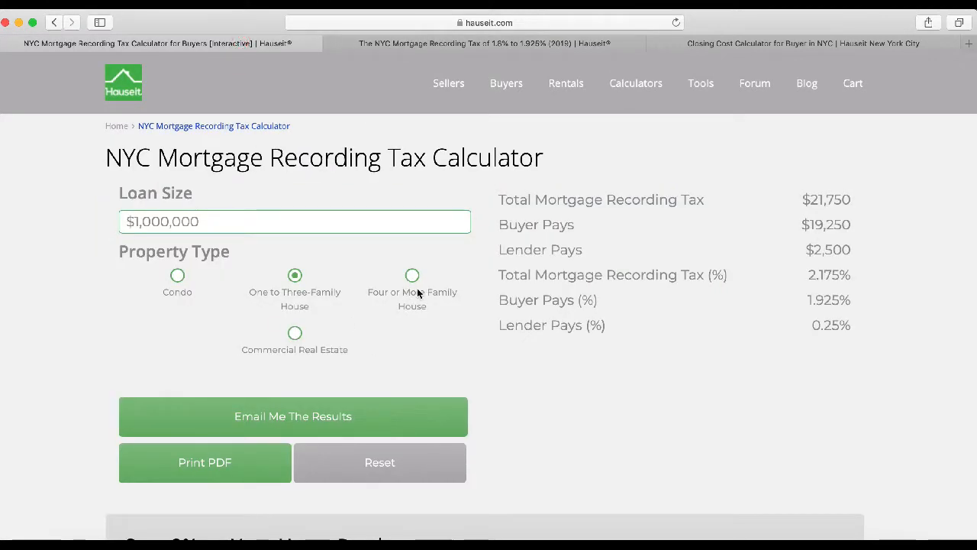
click(412, 276)
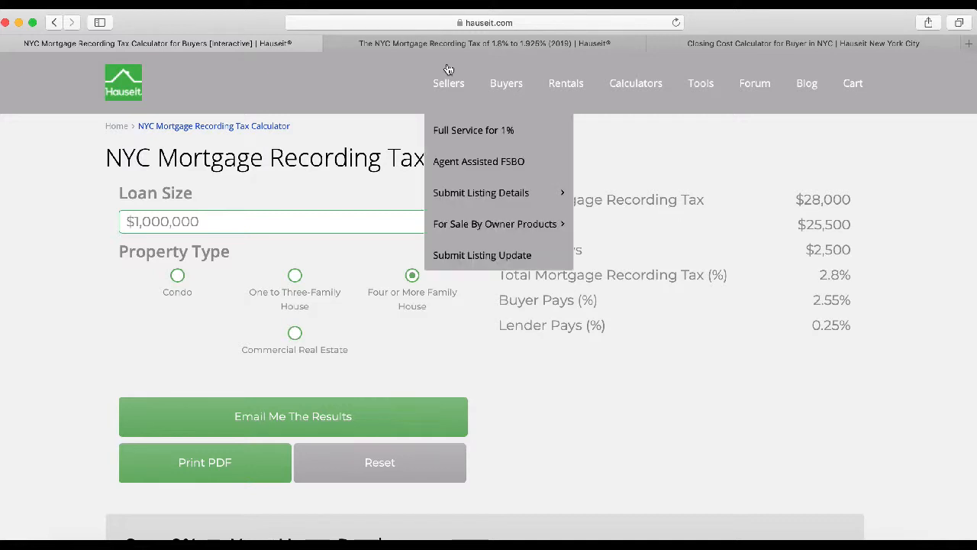
click(455, 43)
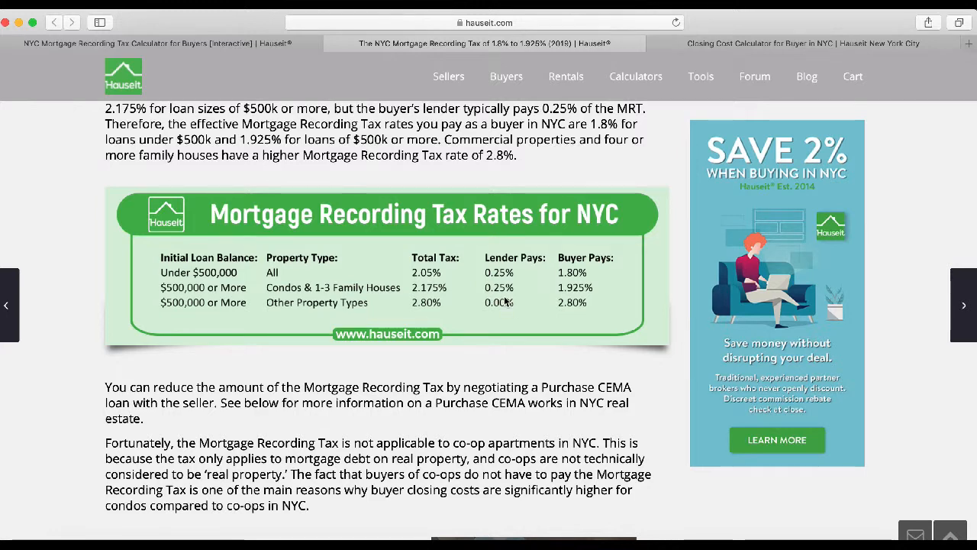
Step: In the mortgage recording tax calculator, compare Commercial Real Estate with Four or More Family House, highlighting the lender's percentage, and end on Four or More Family House
click(217, 47)
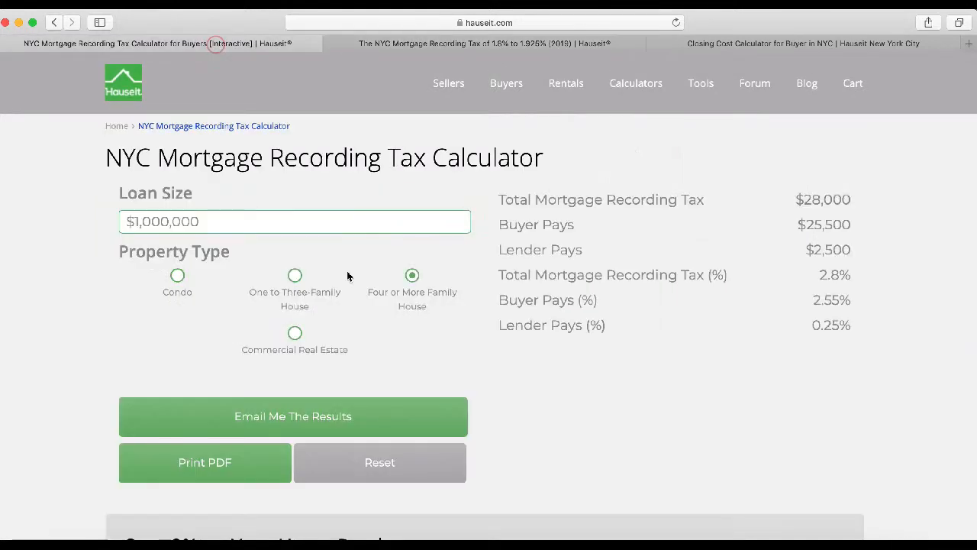
click(296, 336)
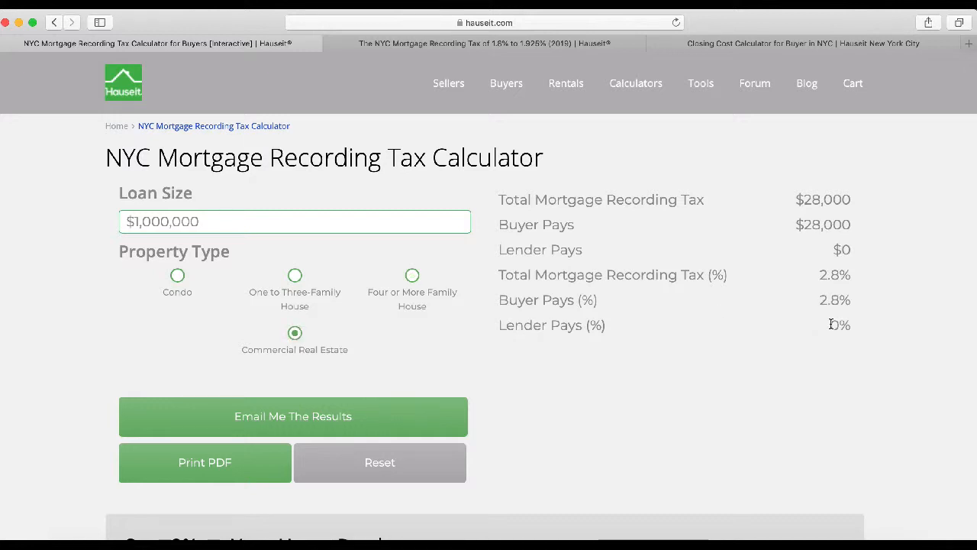
click(413, 276)
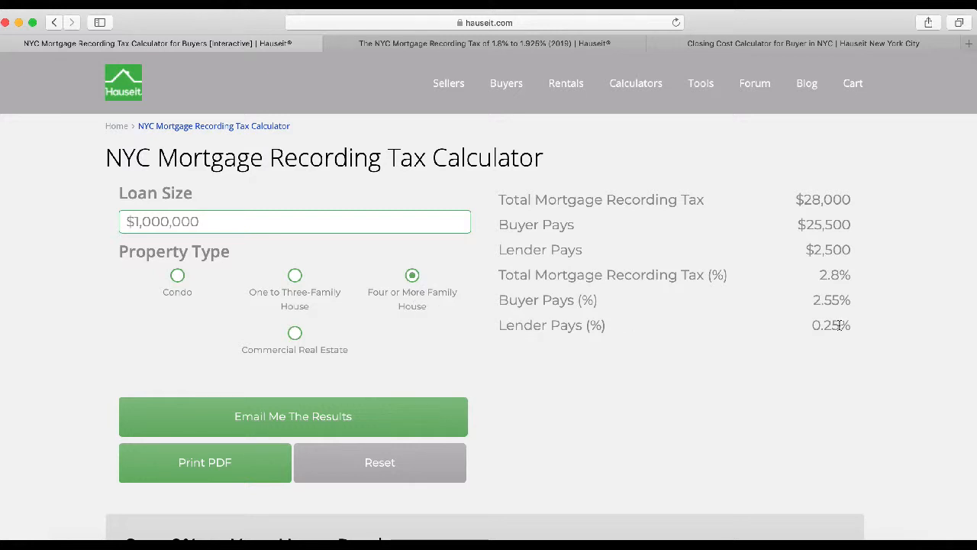
drag(813, 323, 857, 324)
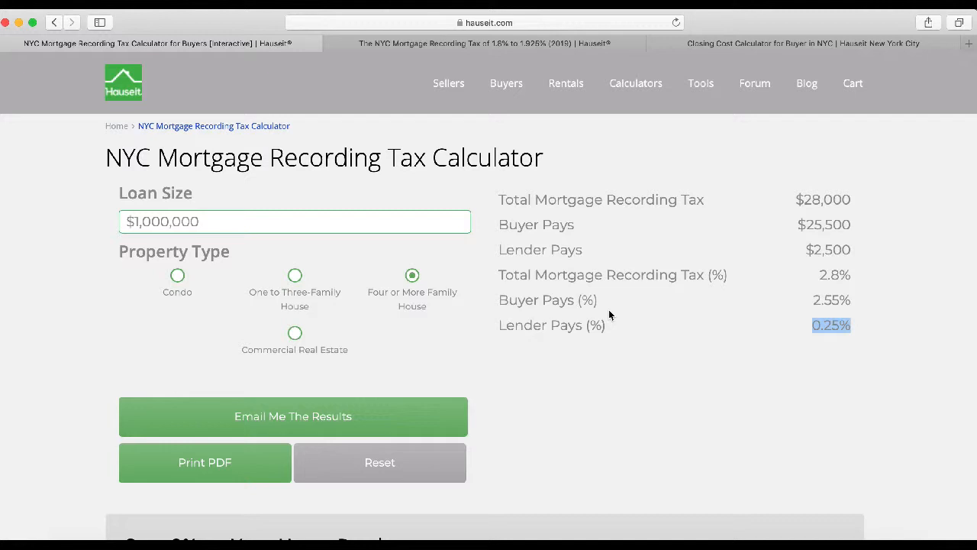
click(294, 334)
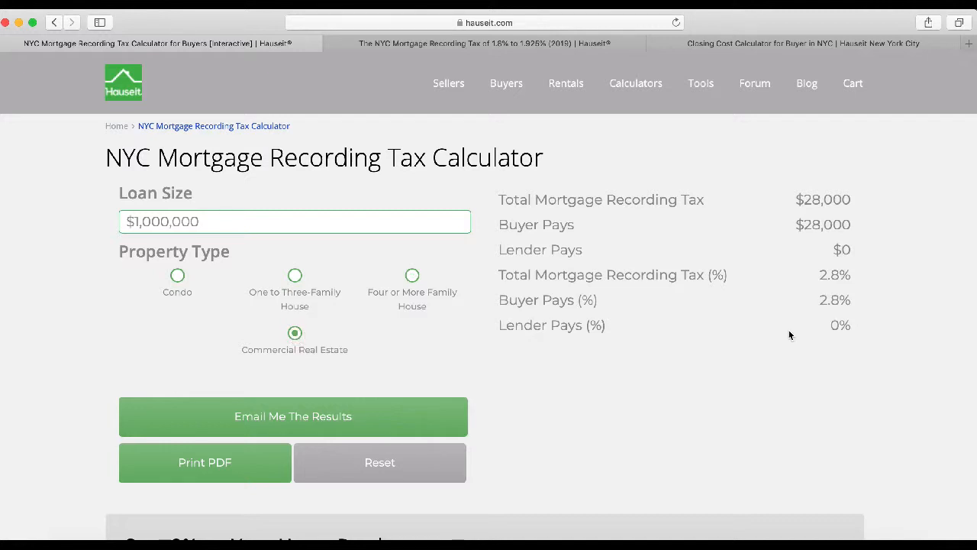
click(417, 282)
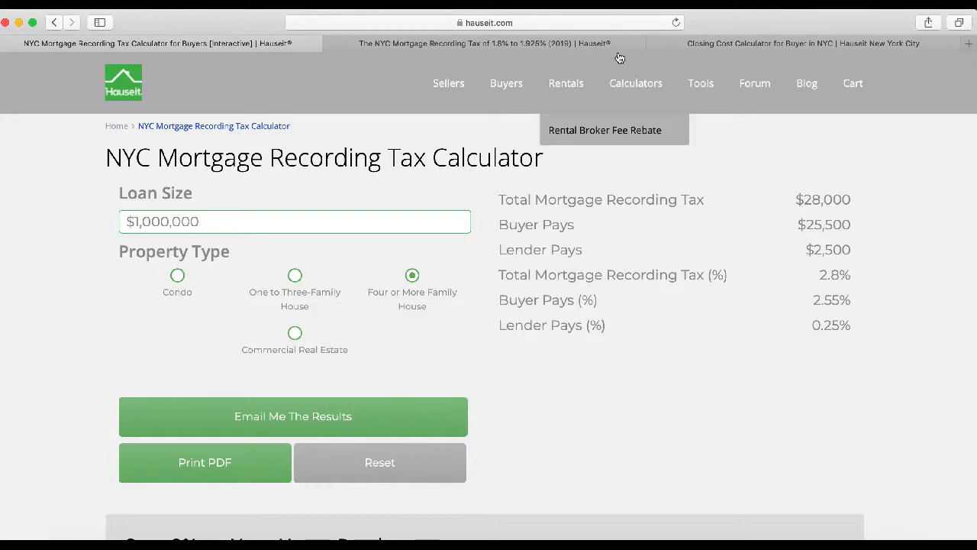
Step: Return to the buyer closing cost calculator and look over the Buyer Closing Credit entry and the Save 2% on Your Home Purchase offer
click(735, 45)
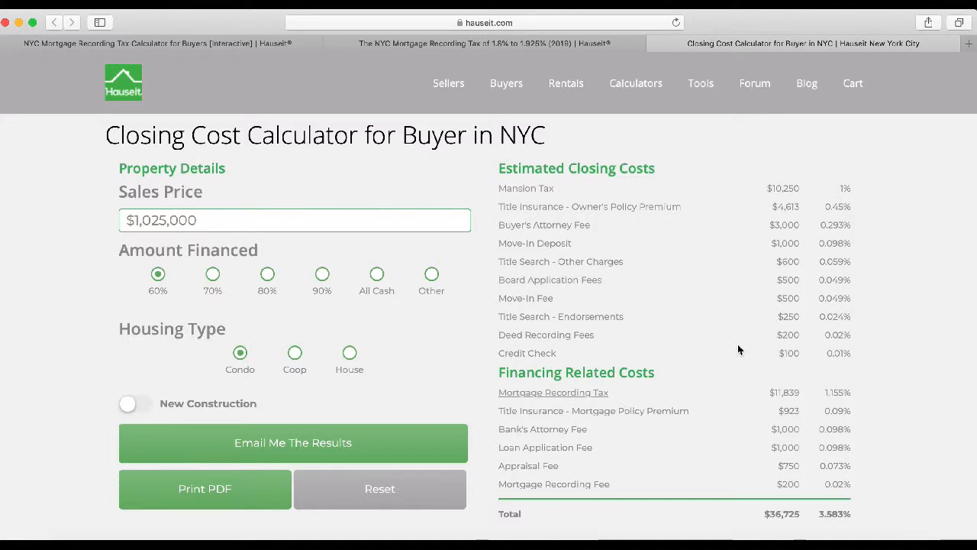
mouse_move(516, 89)
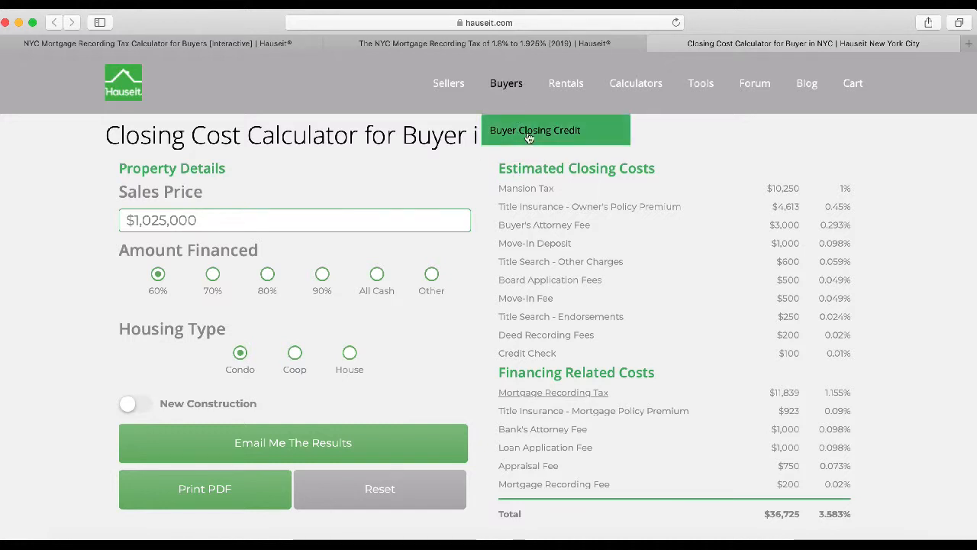
scroll(478, 257, down, 3)
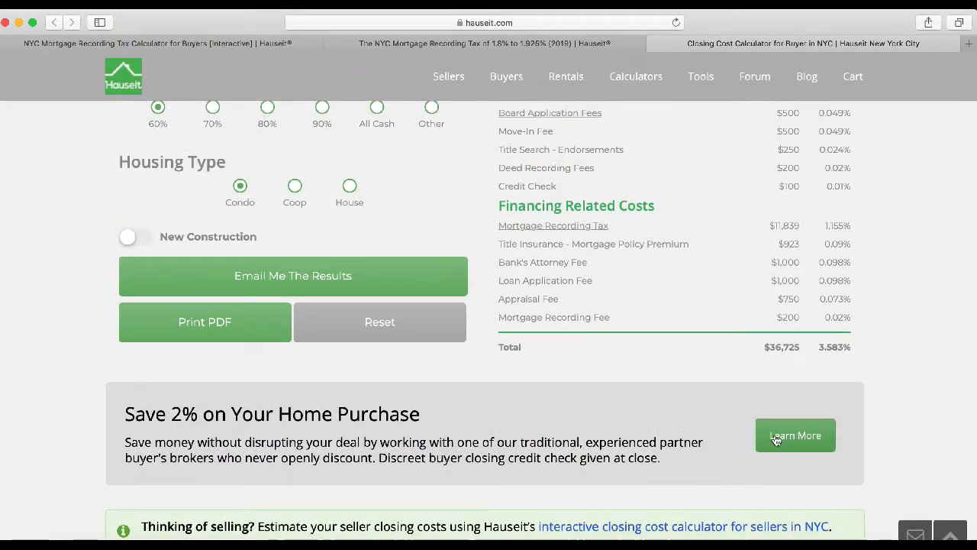
scroll(772, 439, up, 3)
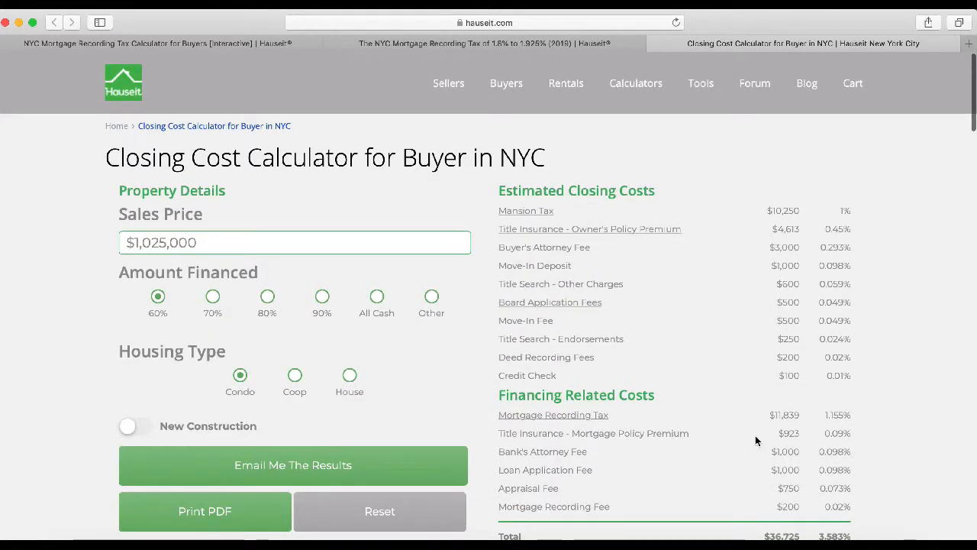